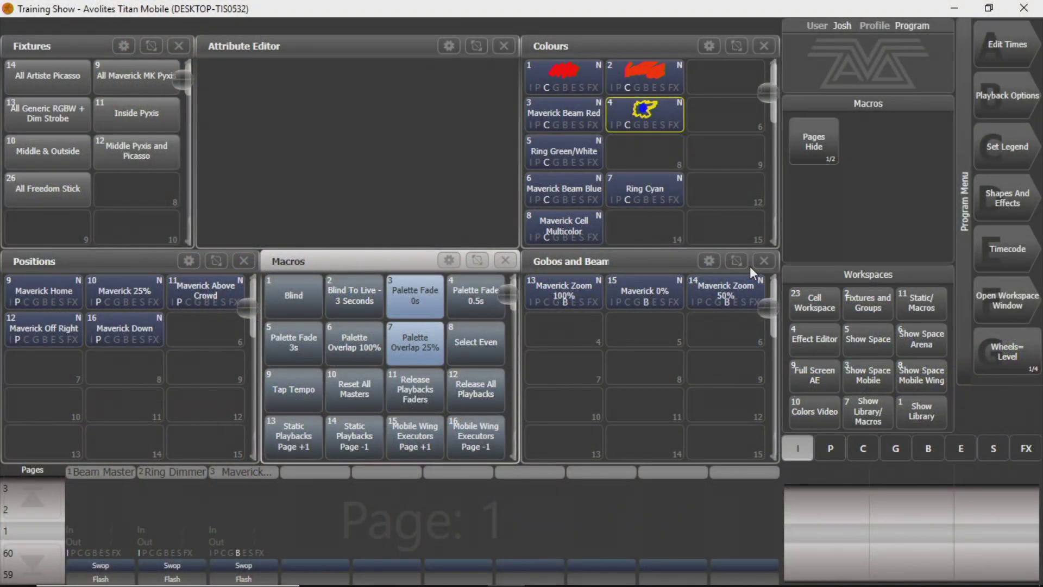
Step: Open the system's network settings for the Ethernet interface
key("alt+s")
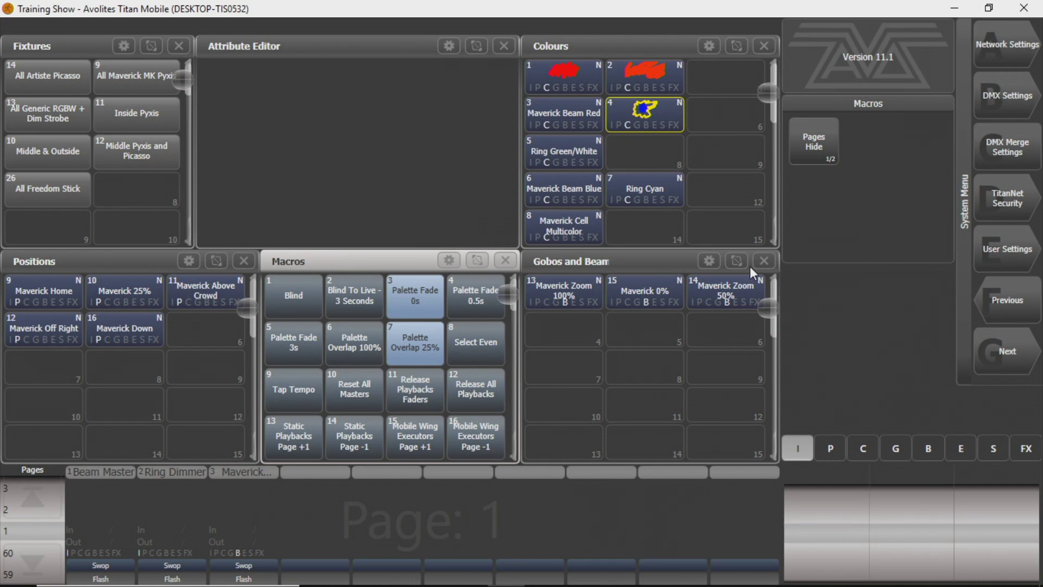
key("F1")
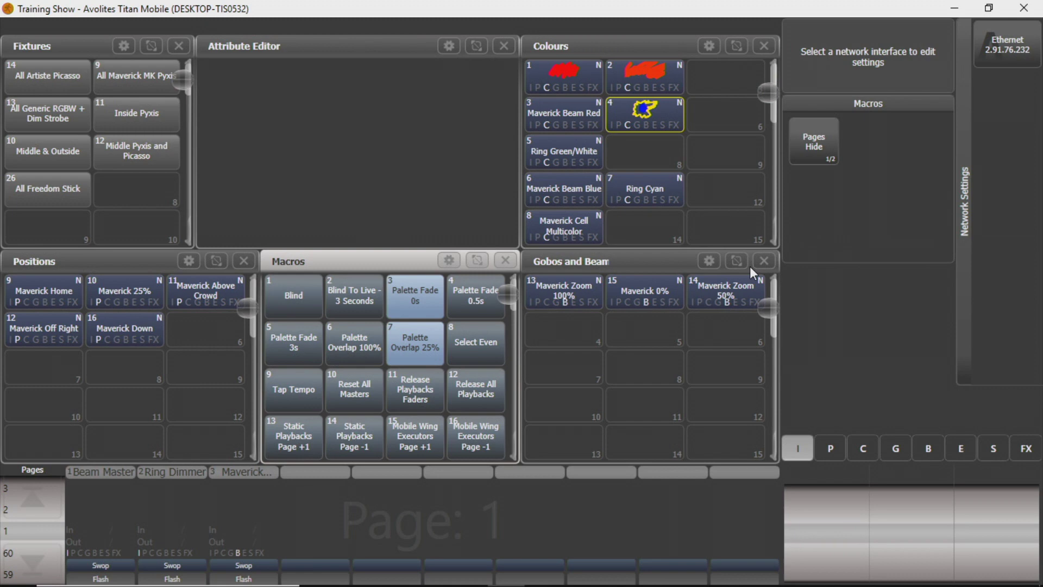
key("F1")
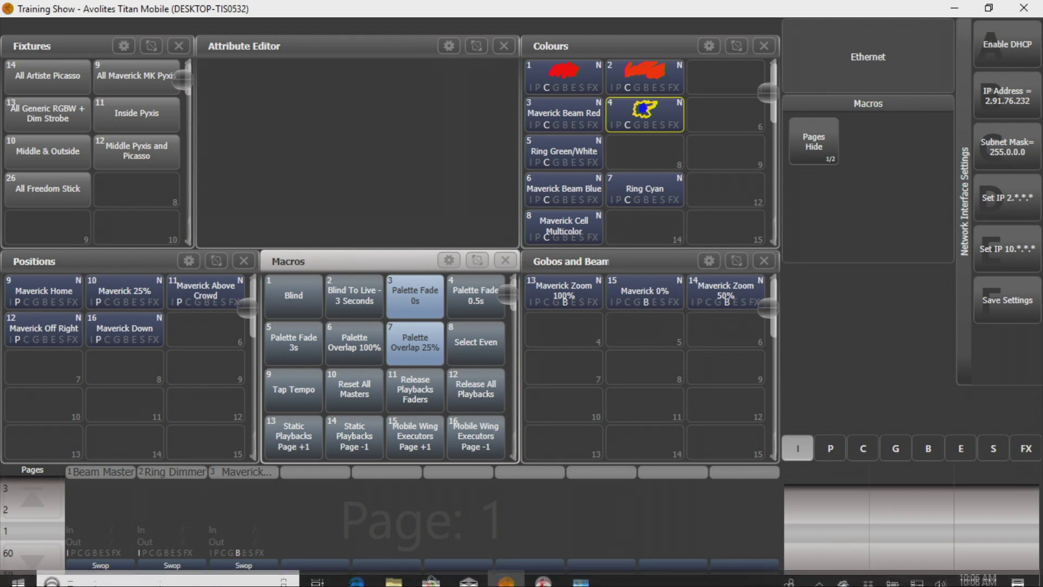
Step: Switch to the Windows Ethernet Status window, check the connection's IPv4 address and subnet mask details, and close it
left_click(577, 572)
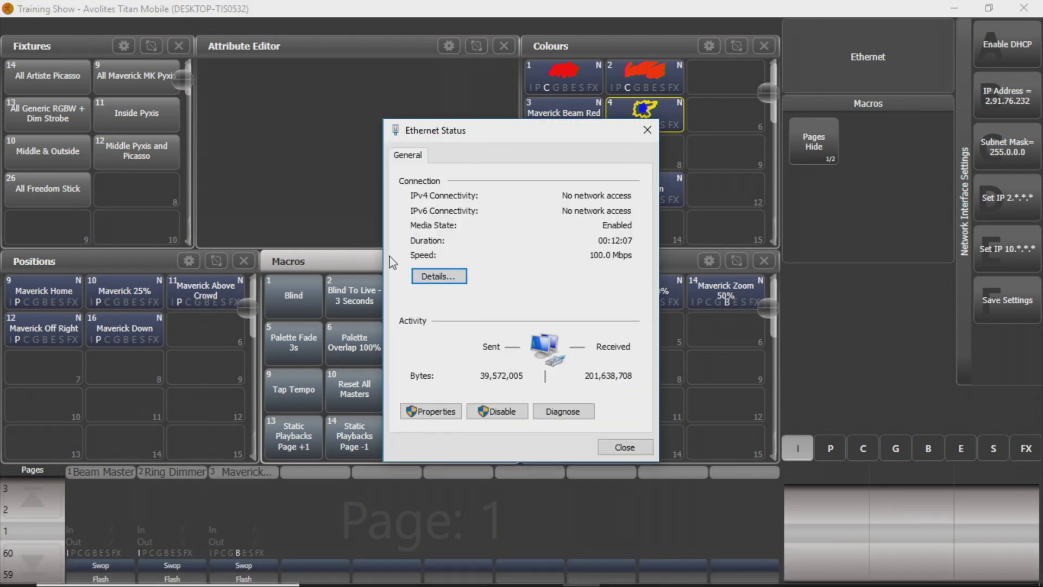
left_click(426, 277)
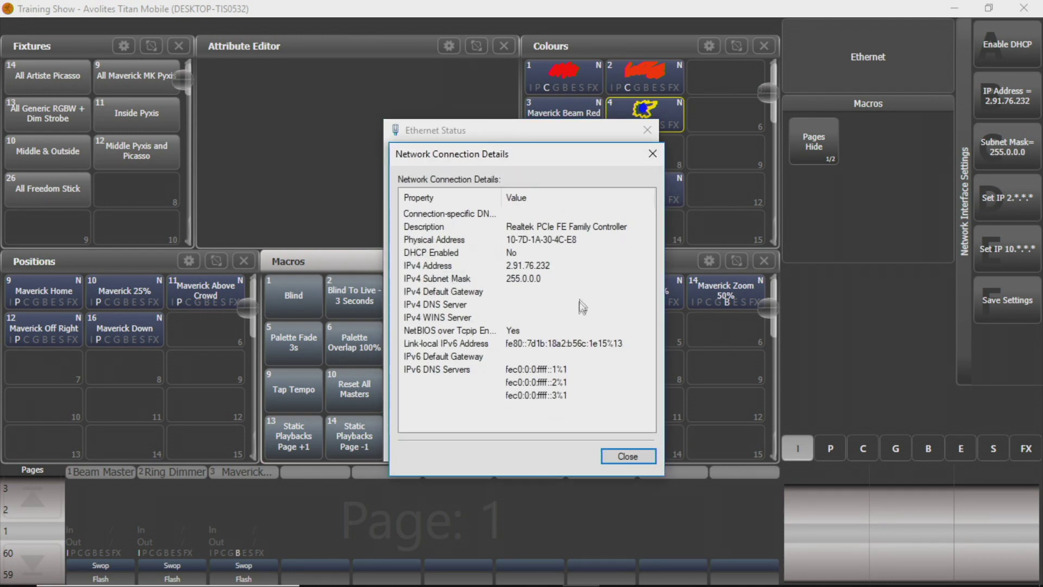
left_click(652, 154)
left_click(582, 11)
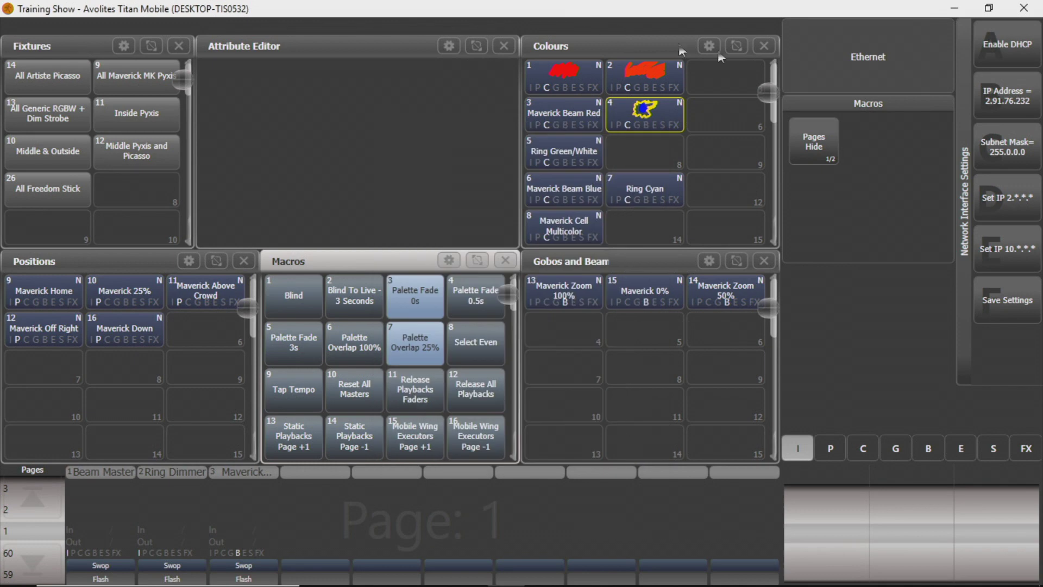
Step: Set the Ethernet interface's IP address to 2.0.0.1 and save the network settings
left_click(1028, 103)
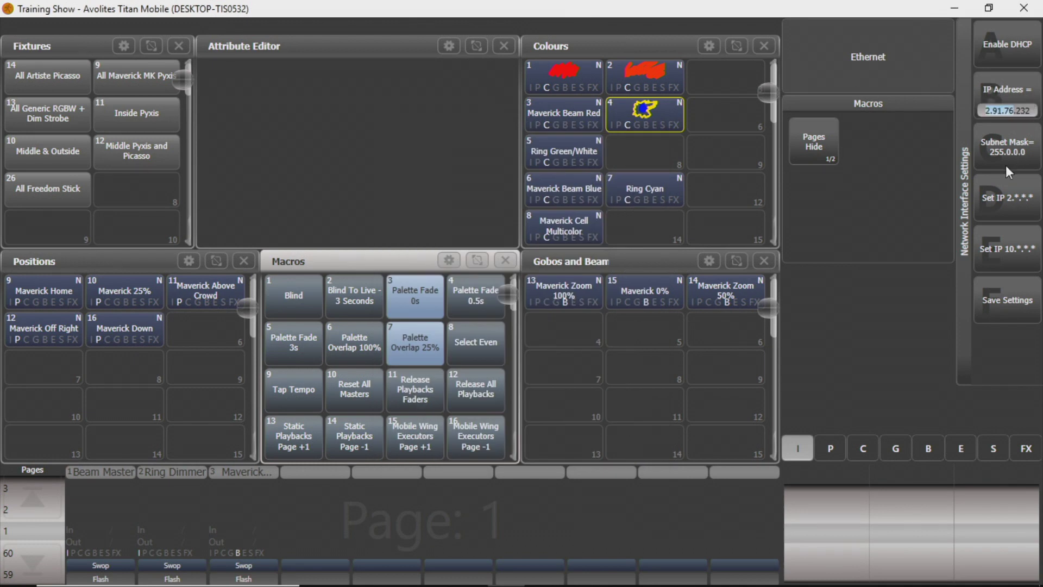
type("2.0.0.1")
left_click(1027, 296)
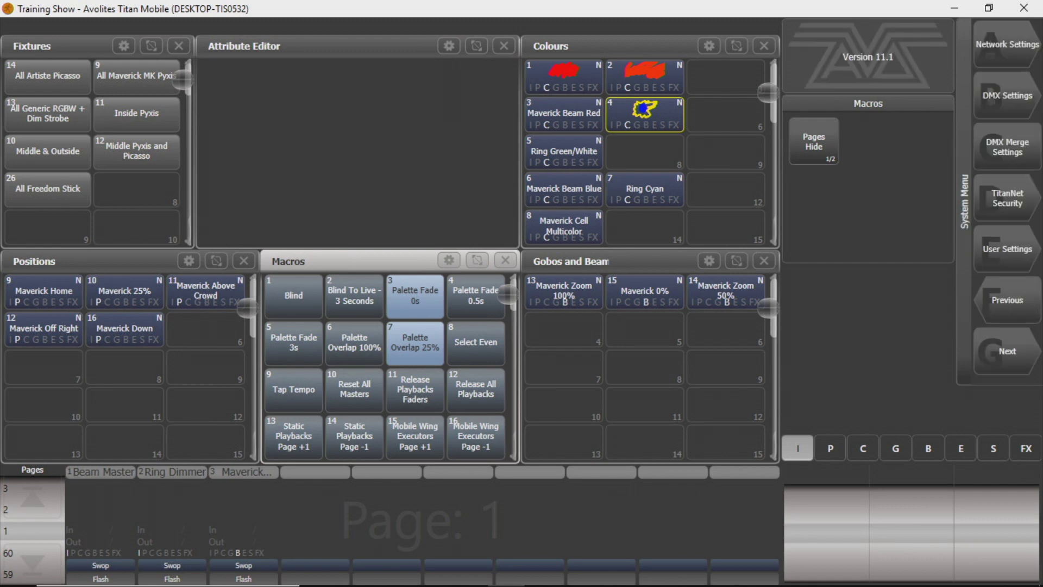
Step: Verify the new IPv4 address in the Windows Ethernet connection details, and close both status windows
left_click(581, 579)
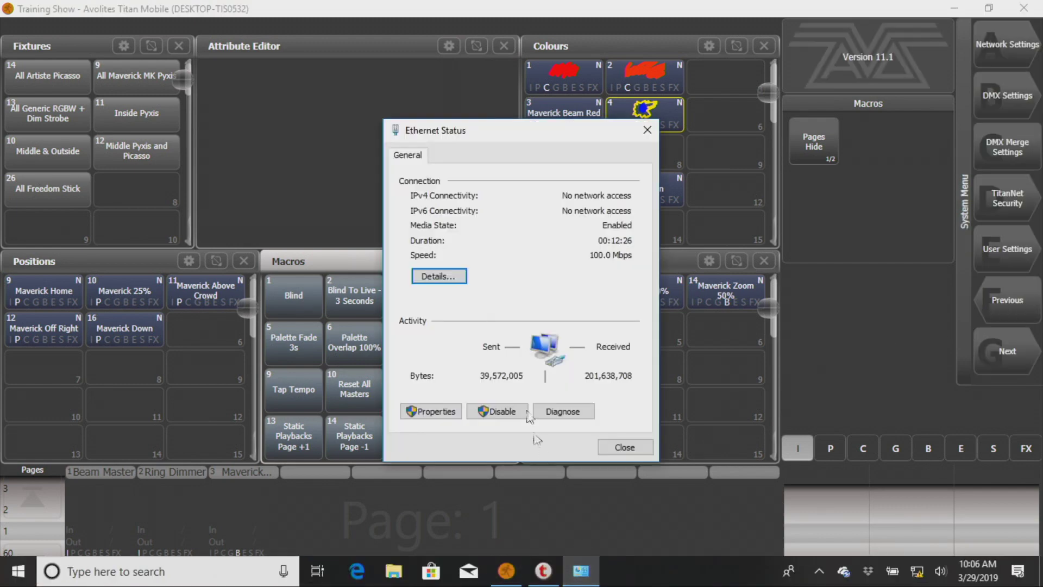
left_click(456, 282)
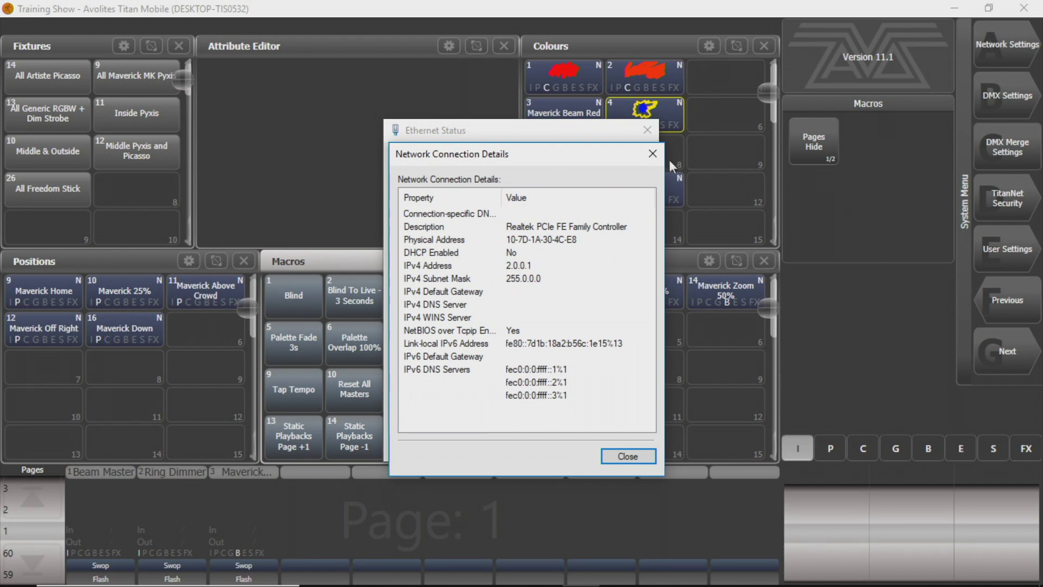
left_click(652, 153)
left_click(647, 130)
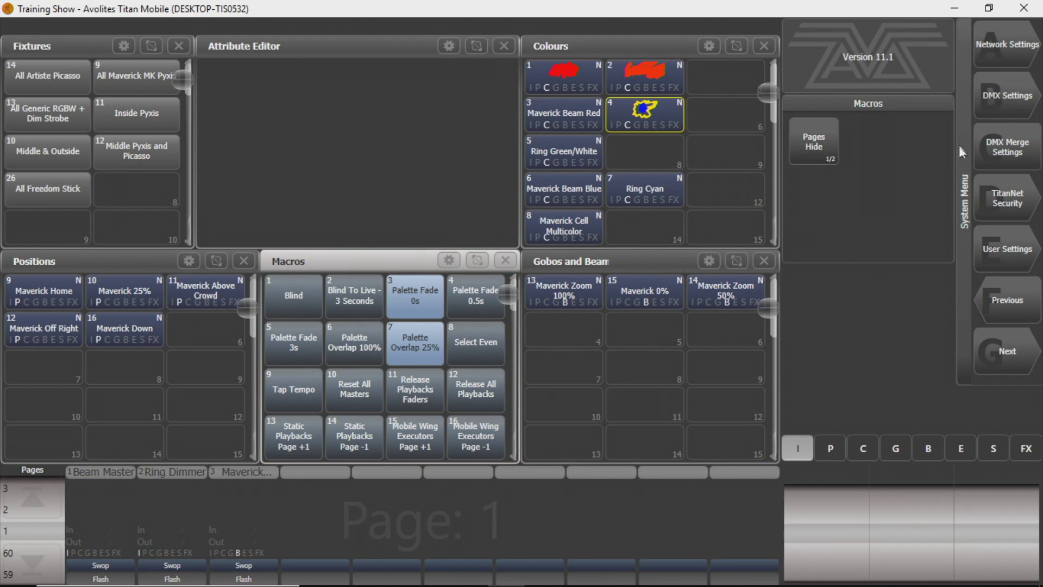
Step: Open the DMX settings and assign the ArtNet To DMX (2.0.0.2) Universe 0 node to Line 1
left_click(1002, 105)
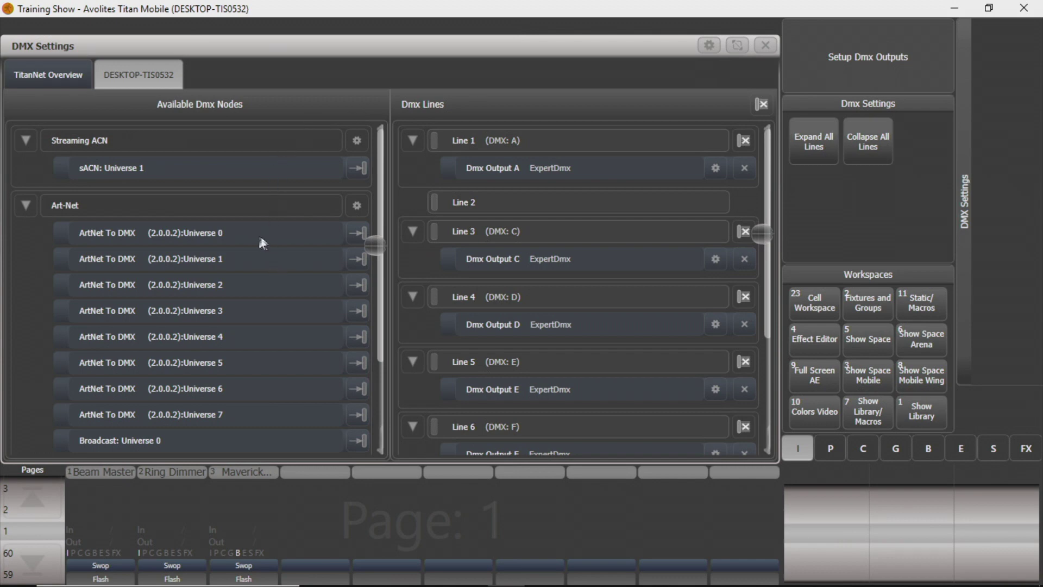
scroll(210, 243, "down", 1)
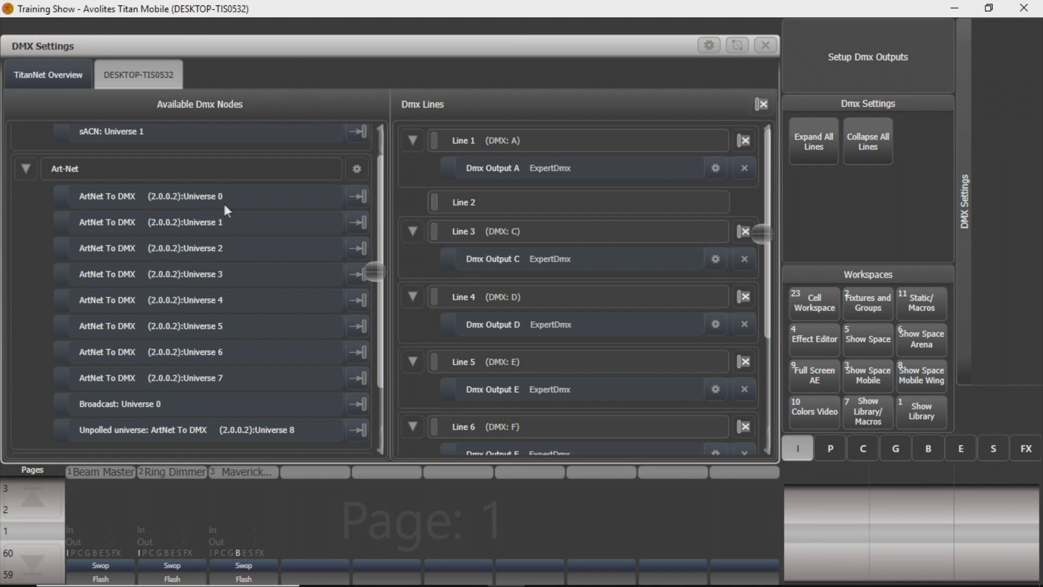
scroll(229, 204, "up", 1)
scroll(230, 204, "down", 1)
scroll(275, 222, "up", 1)
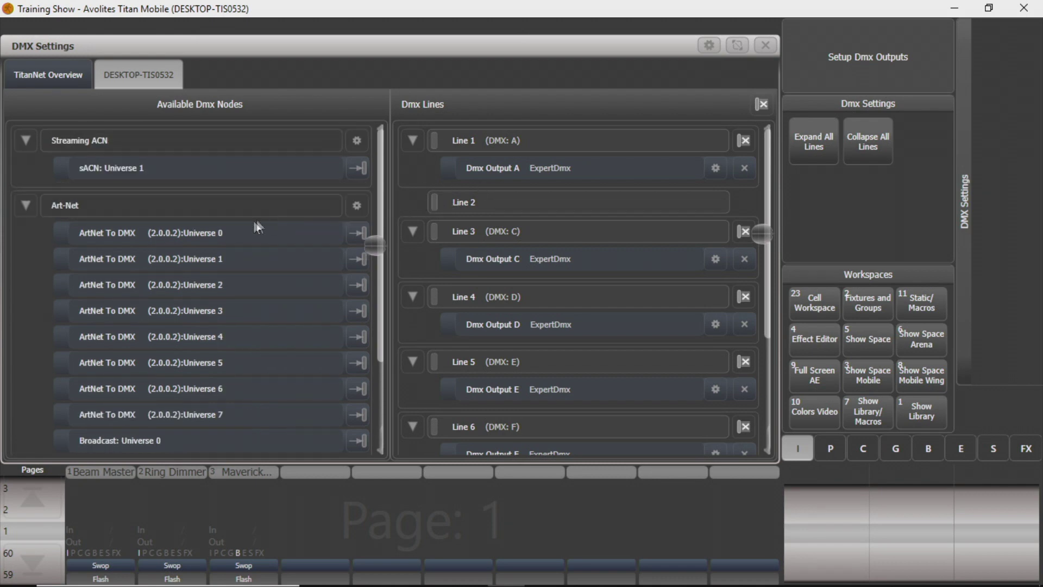
left_click(230, 238)
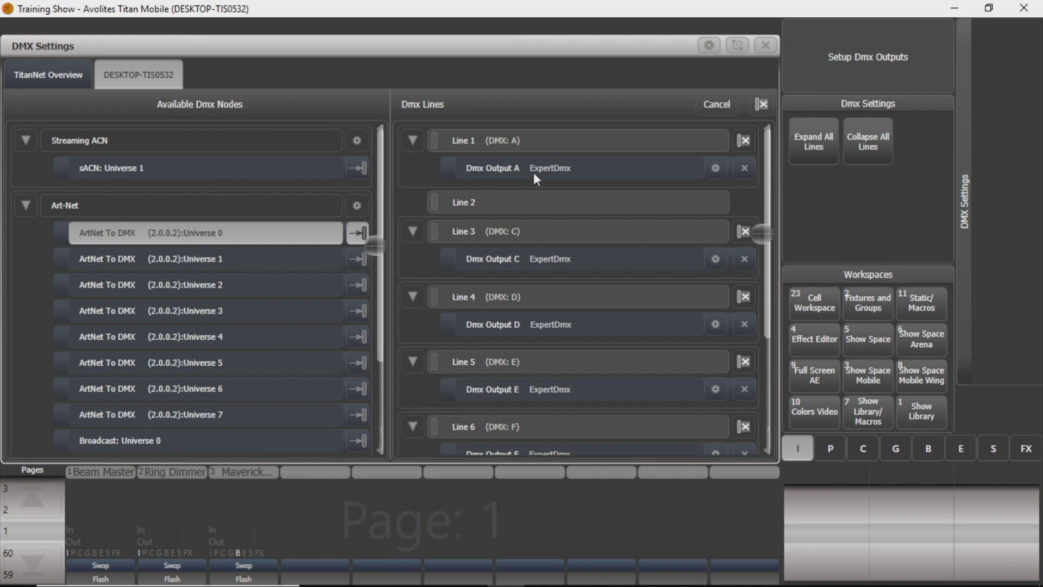
left_click(555, 136)
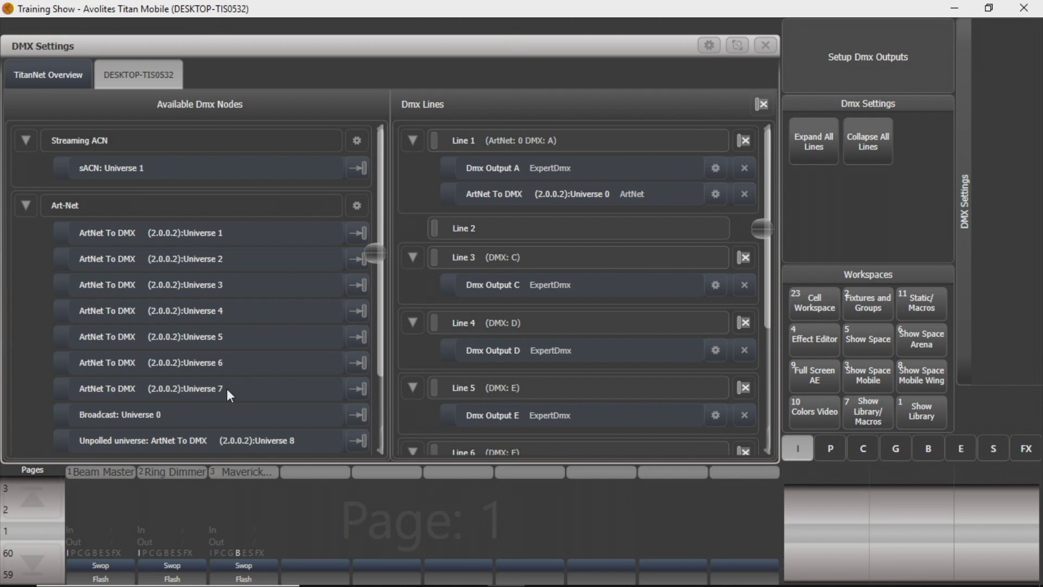
Step: Assign the ArtNet To DMX (2.0.0.2) Universe 7 node to Line 1 as well, and remove it again
left_click(227, 389)
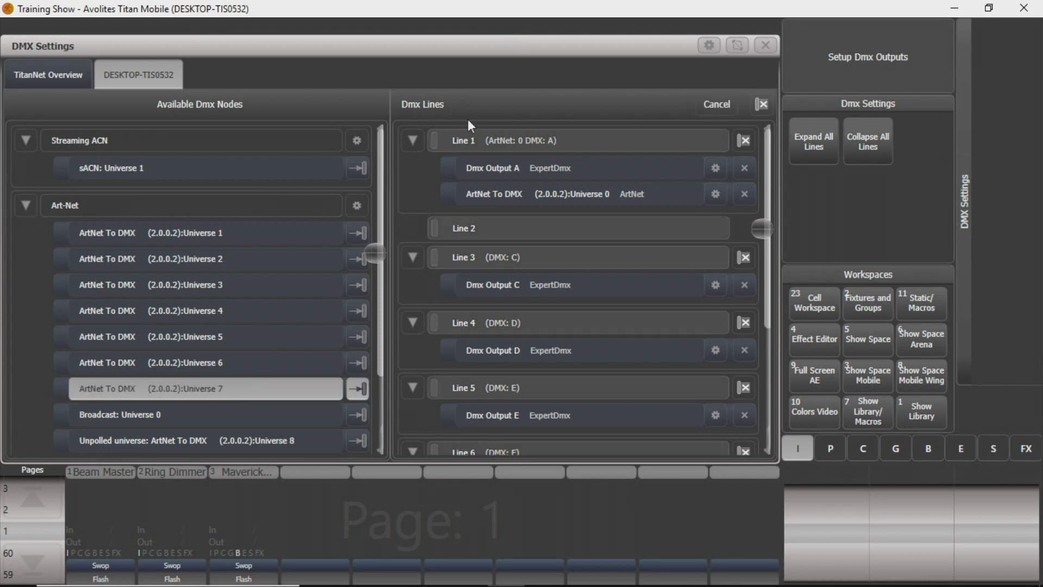
left_click(515, 144)
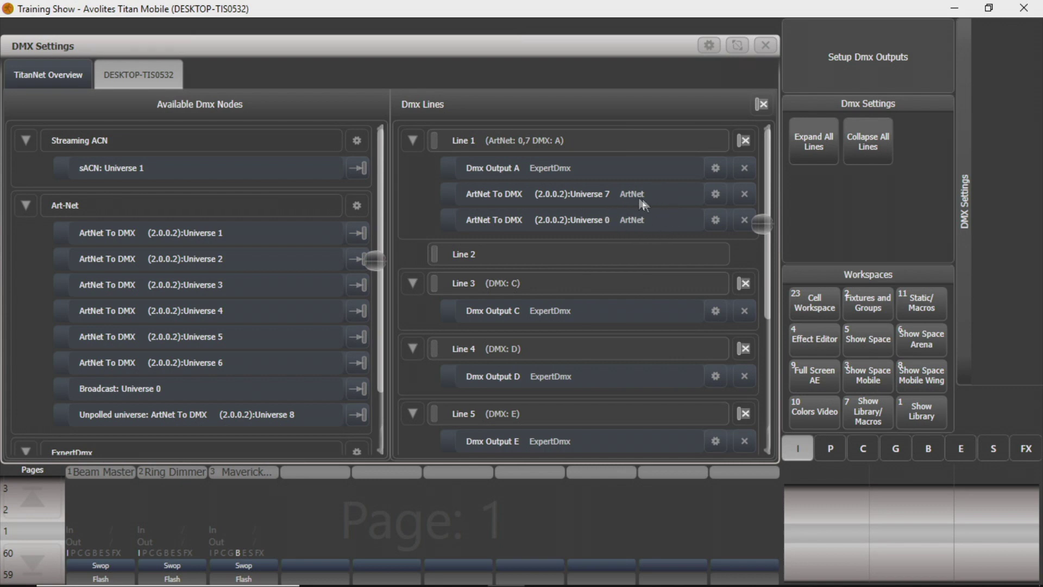
left_click(744, 193)
Step: Look through the DMX lines down to Line 12 and the list of available Art-Net nodes
scroll(581, 277, "down", 3)
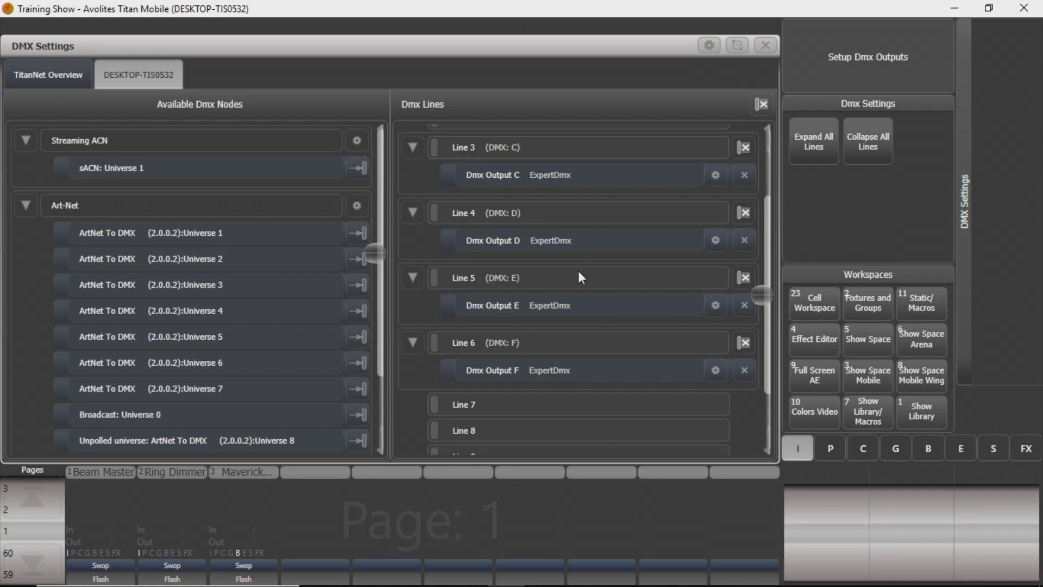
scroll(578, 275, "down", 1)
scroll(573, 298, "up", 3)
scroll(574, 321, "down", 4)
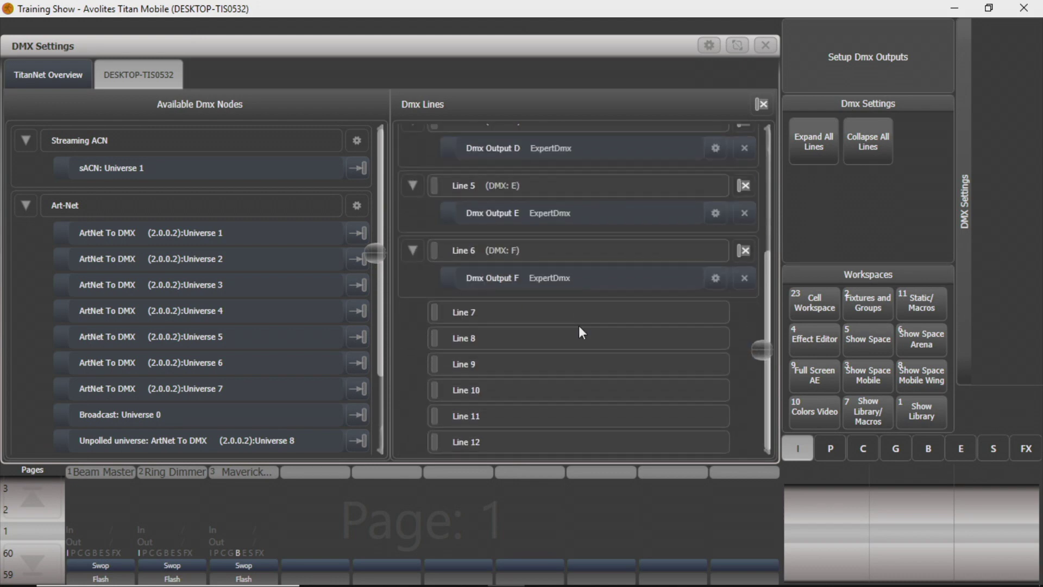
scroll(581, 347, "up", 4)
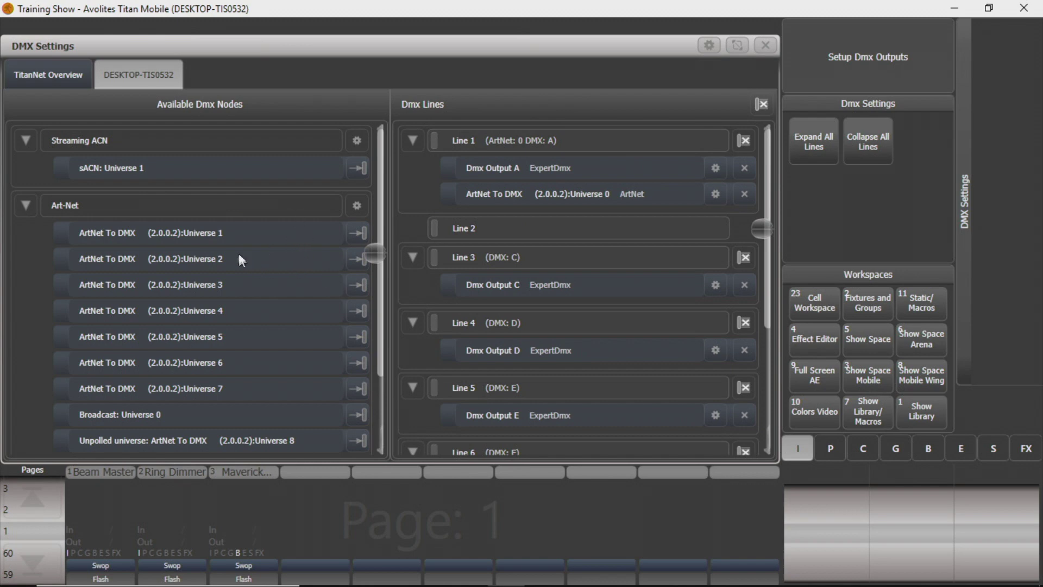
scroll(245, 261, "down", 1)
scroll(242, 269, "up", 1)
scroll(326, 318, "down", 3)
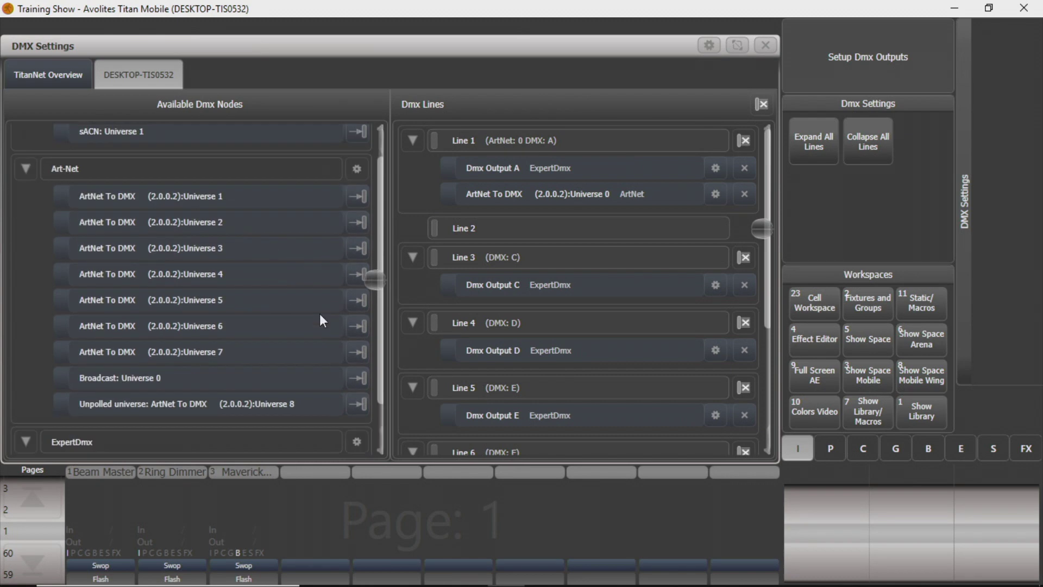
scroll(326, 318, "up", 3)
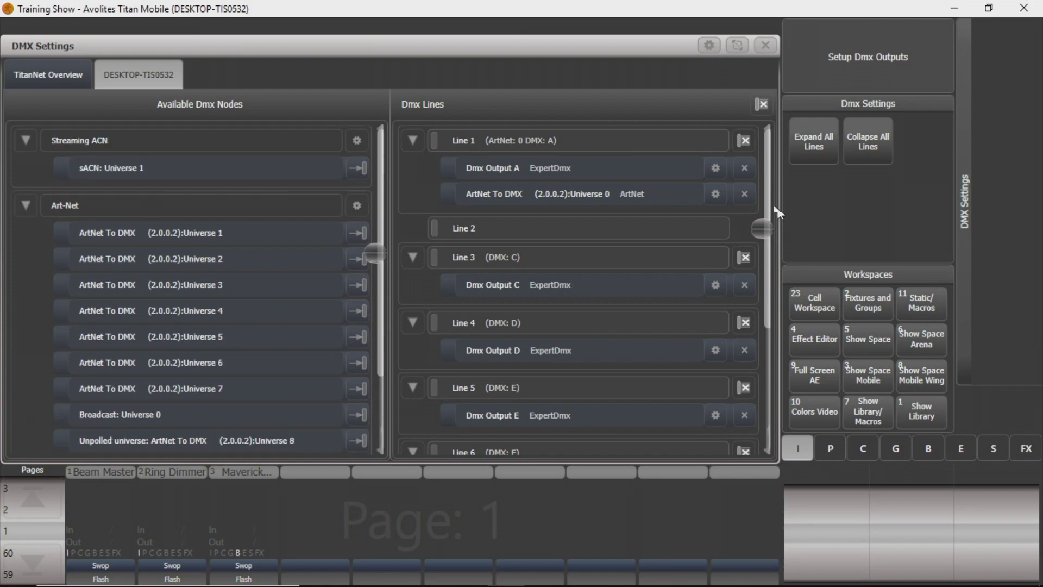